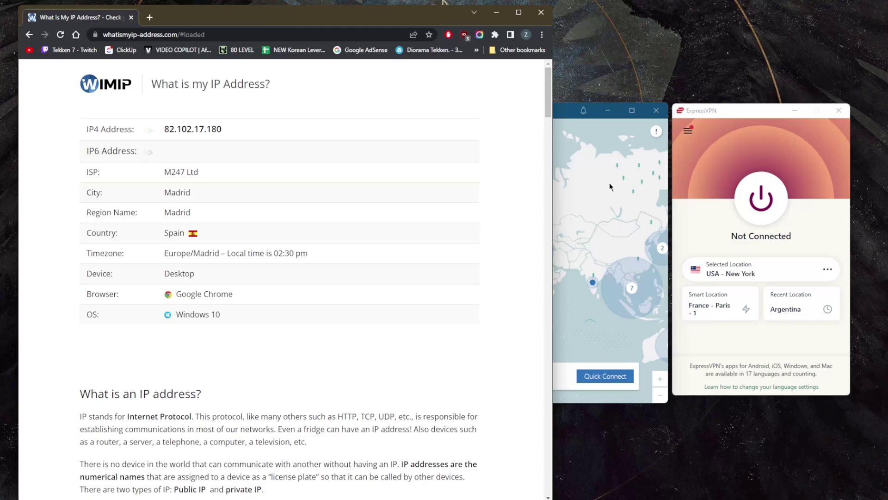
Switch between the NordVPN and Surfshark apps and the IP checker page.
left_click(591, 185)
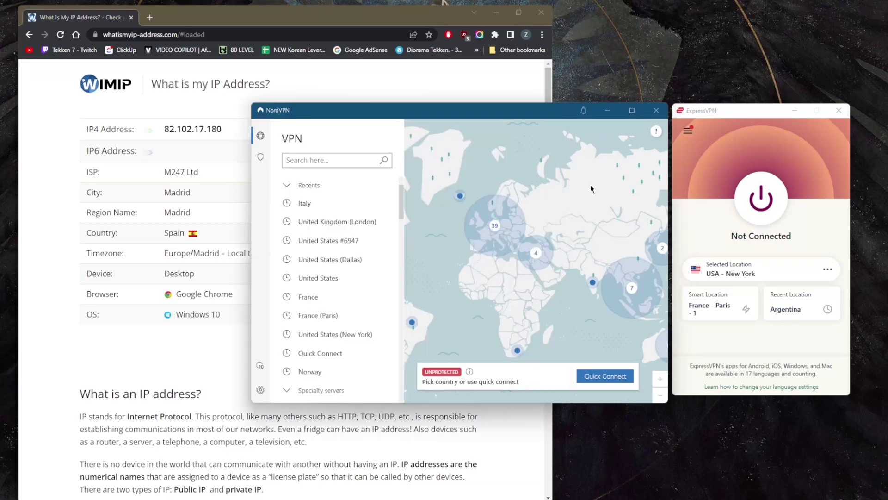
mouse_move(564, 482)
left_click(566, 475)
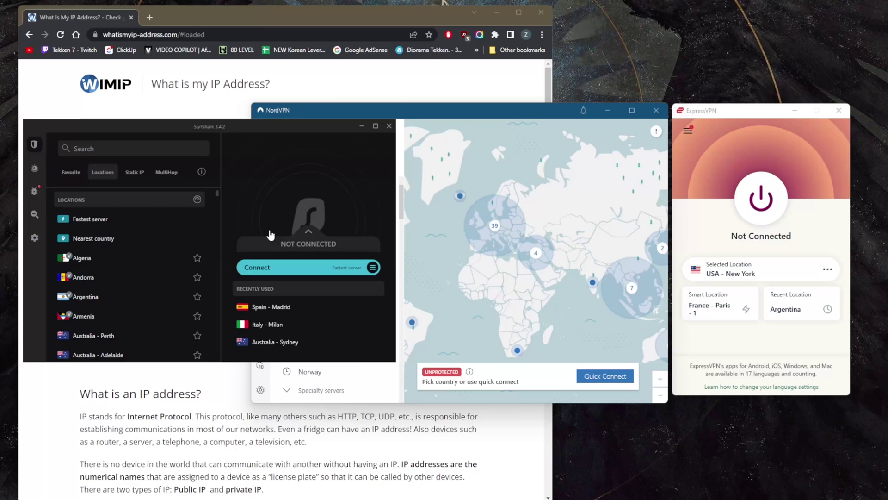
left_click(317, 73)
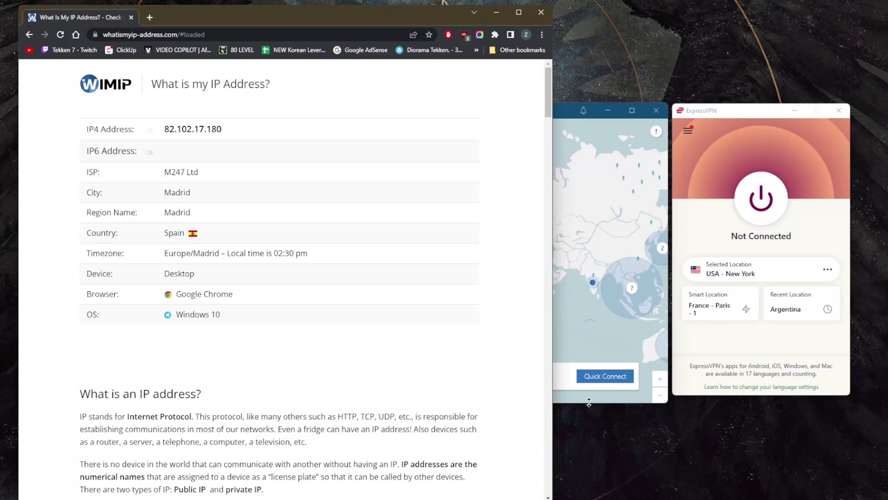
left_click(641, 311)
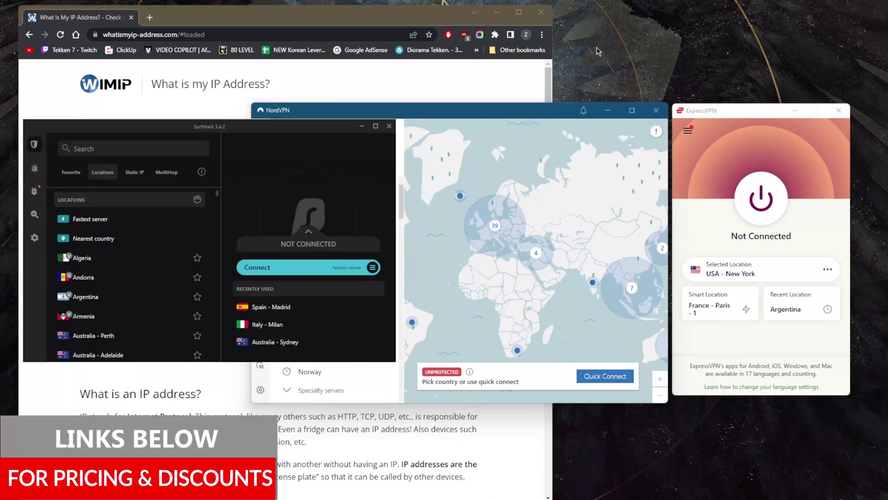
left_click(531, 72)
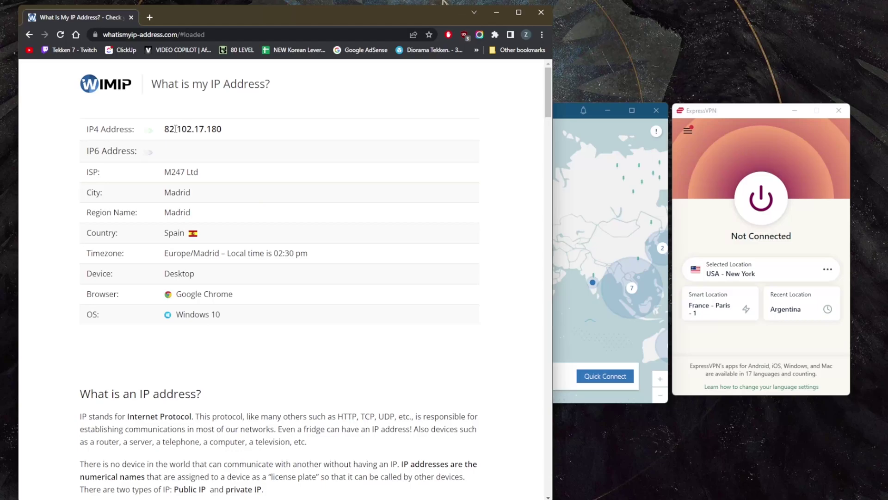
key("alt+Tab")
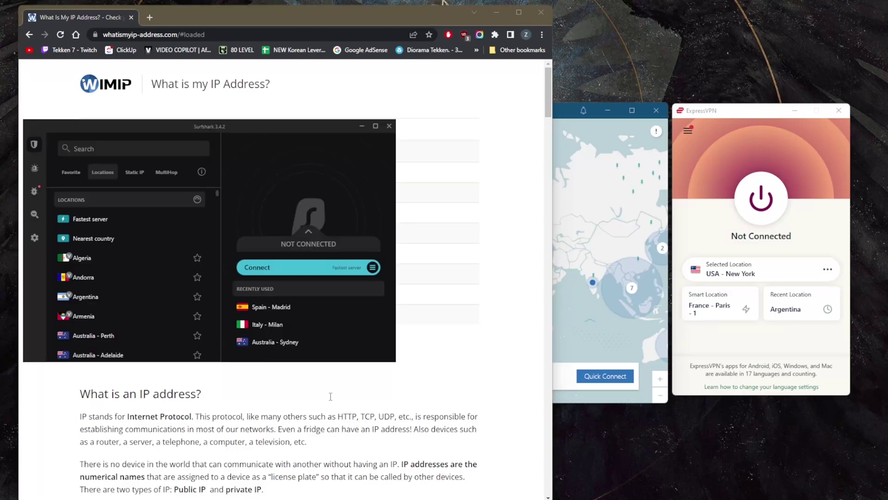
left_click(446, 106)
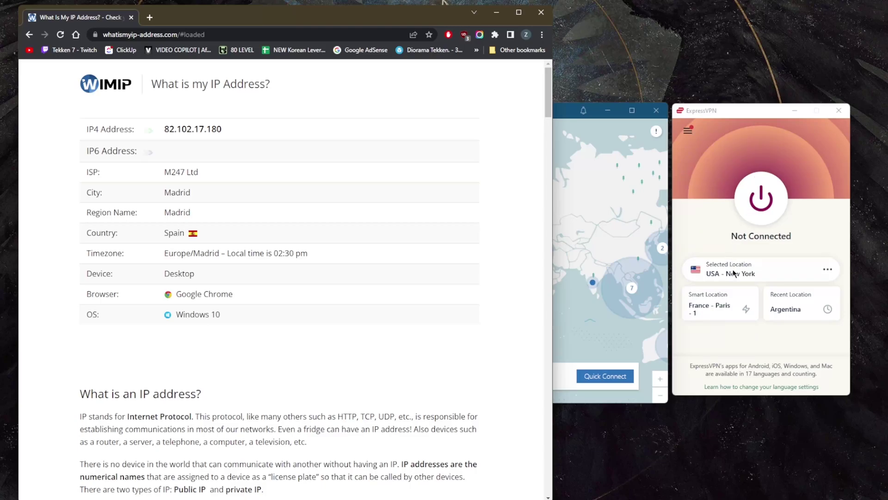
Connect ExpressVPN to USA - Atlanta via All Locations > United States.
left_click(689, 131)
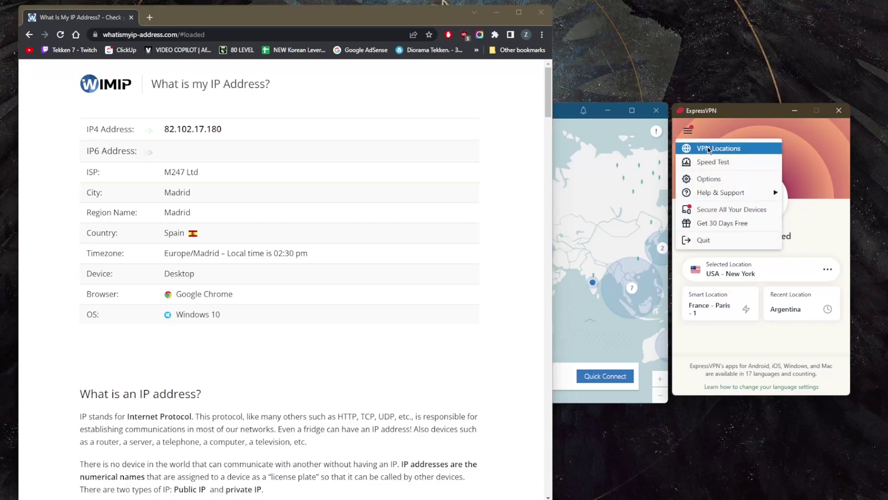
left_click(707, 147)
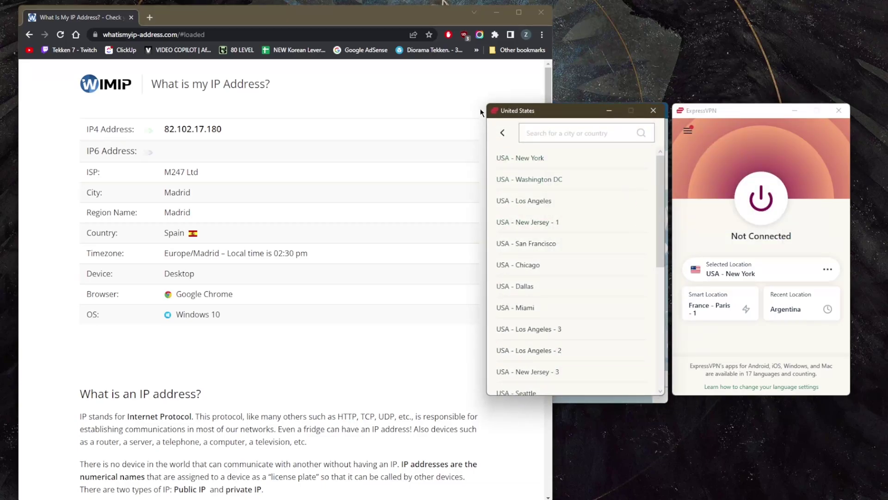
left_click(504, 133)
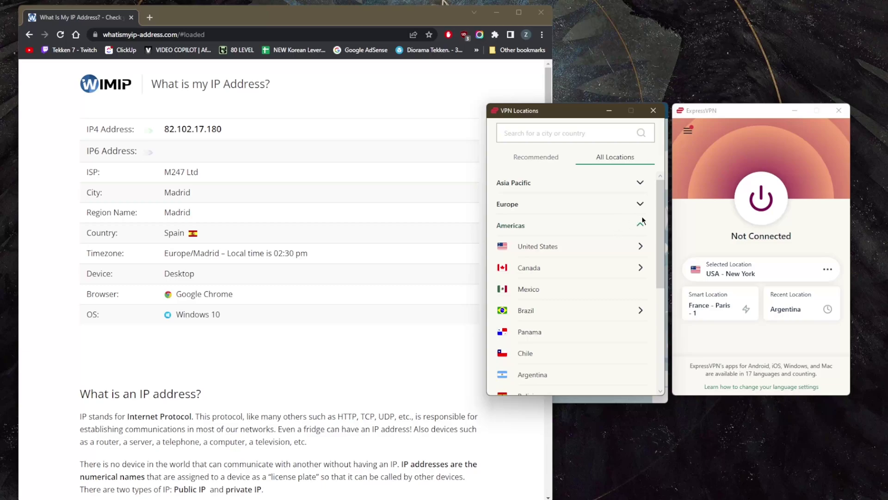
left_click(641, 246)
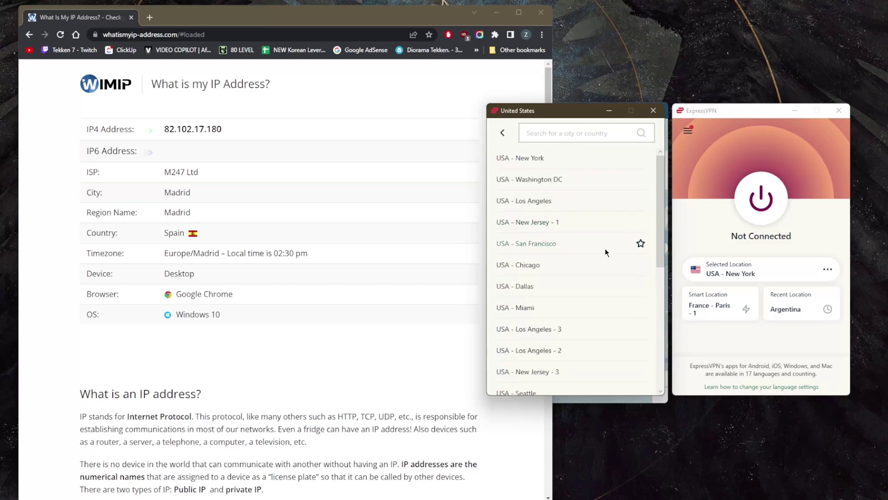
scroll(605, 253, "down", 5)
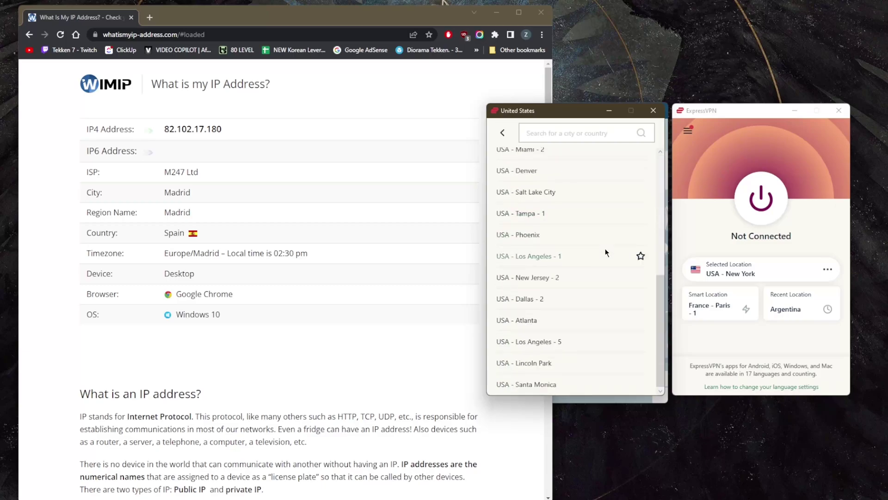
left_click(530, 320)
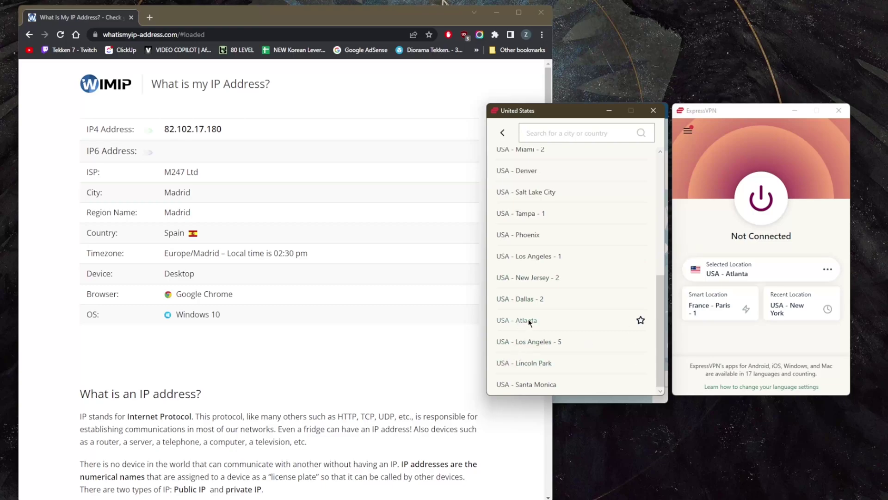
left_click(761, 195)
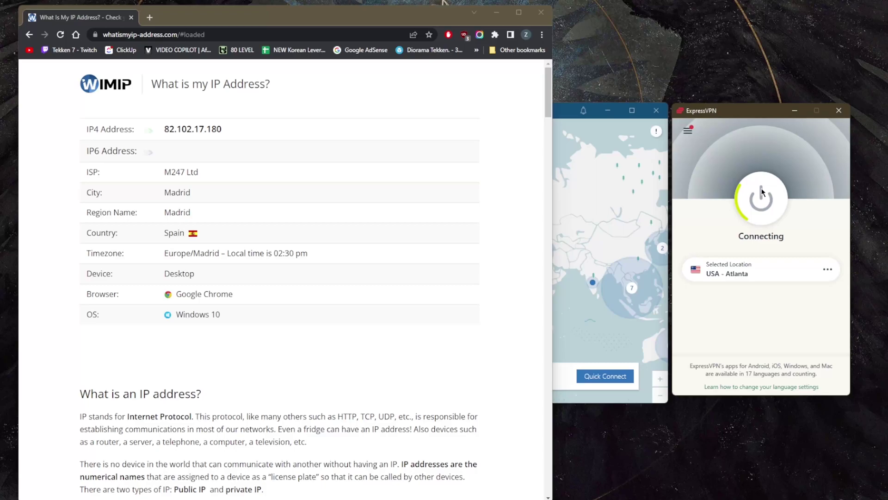
Reload the IP checker to confirm Atlanta IP 154.6.24.221, then disconnect ExpressVPN.
left_click(383, 196)
key("F5")
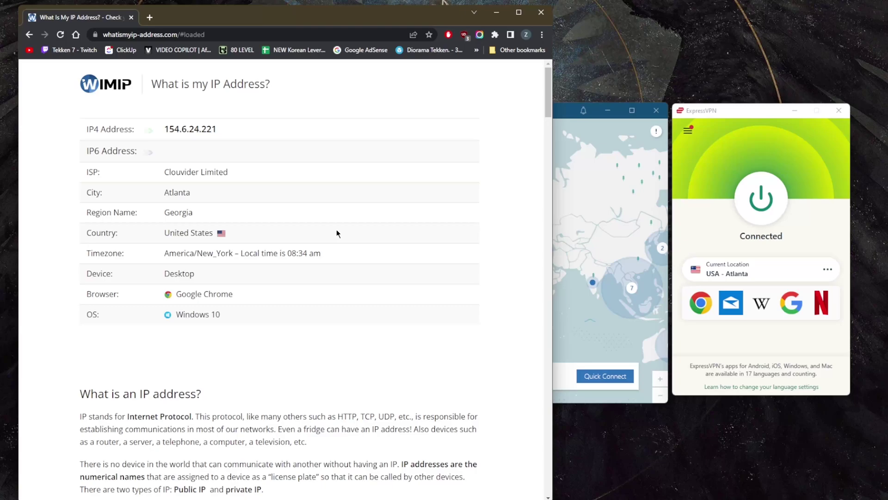
left_click(754, 201)
left_click(590, 223)
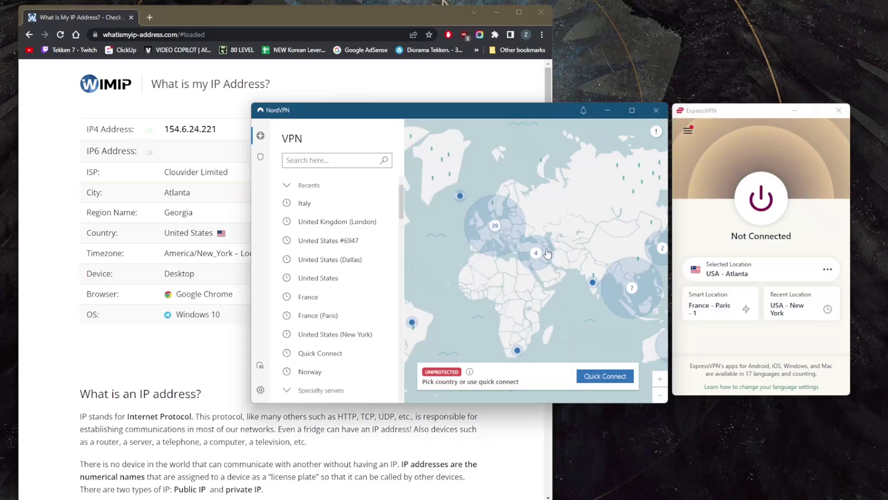
Connect NordVPN to South Africa and reload the IP checker to confirm Johannesburg.
left_click(519, 354)
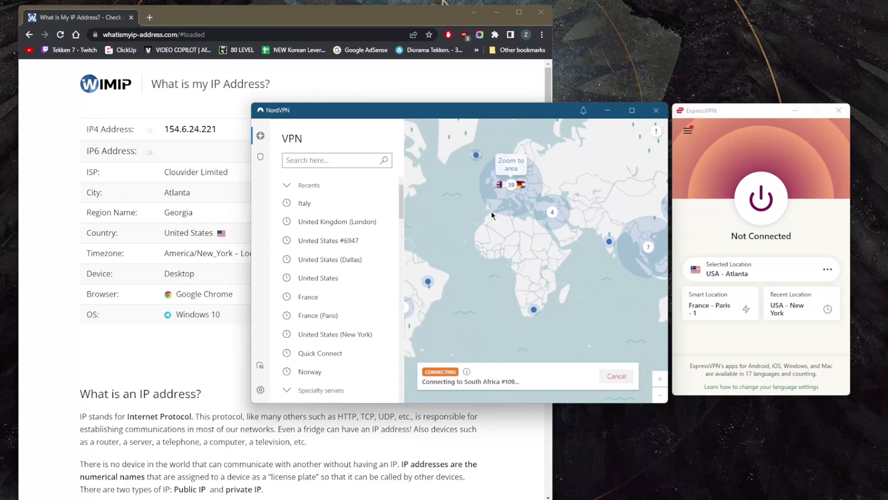
left_click(307, 73)
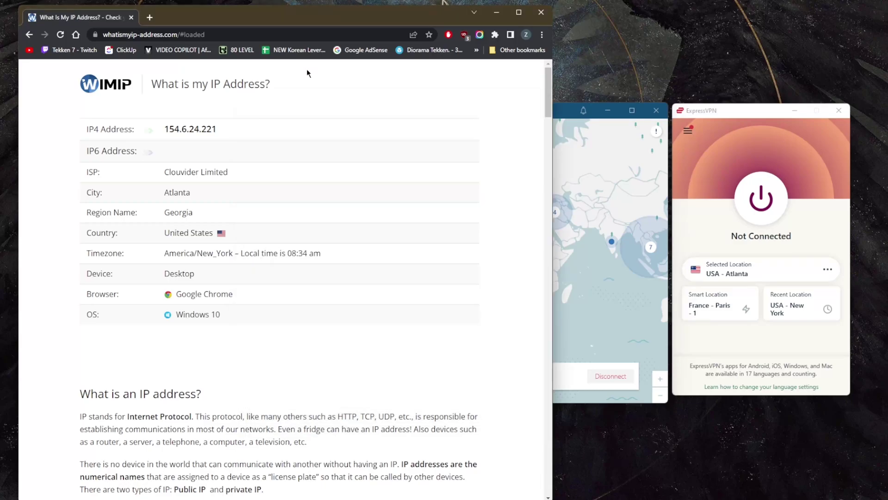
key("F5")
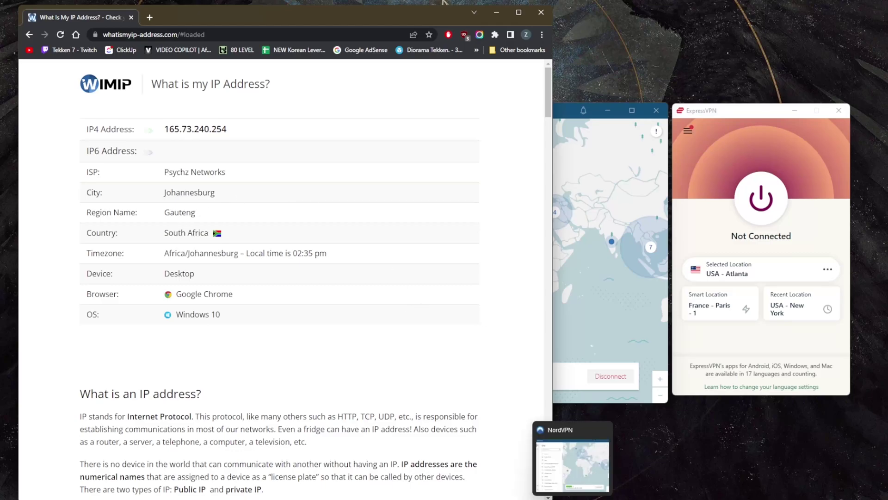
Disconnect NordVPN from the South Africa server.
left_click(573, 464)
left_click(619, 380)
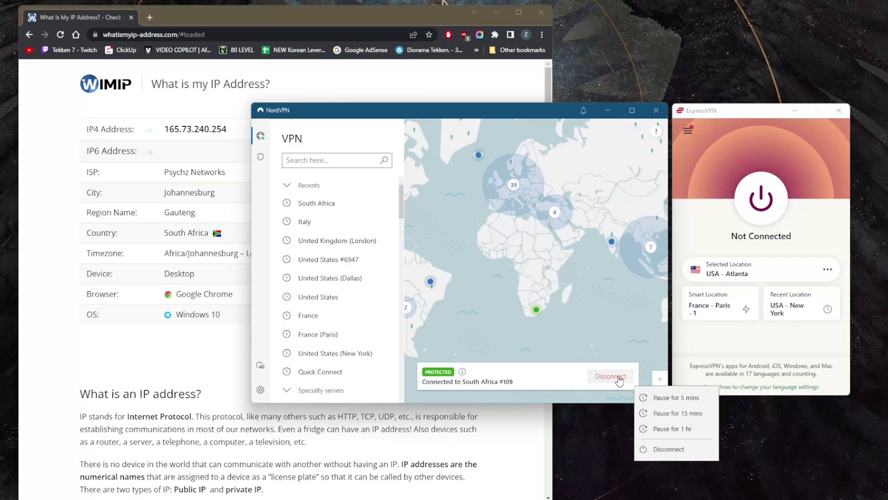
left_click(667, 449)
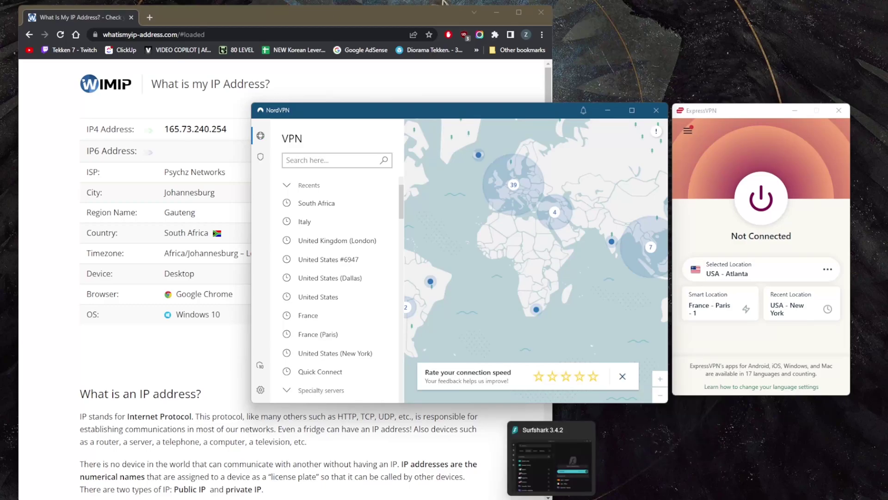
Dismiss NordVPN's speed rating prompt and connect Surfshark to the Ireland server.
left_click(622, 376)
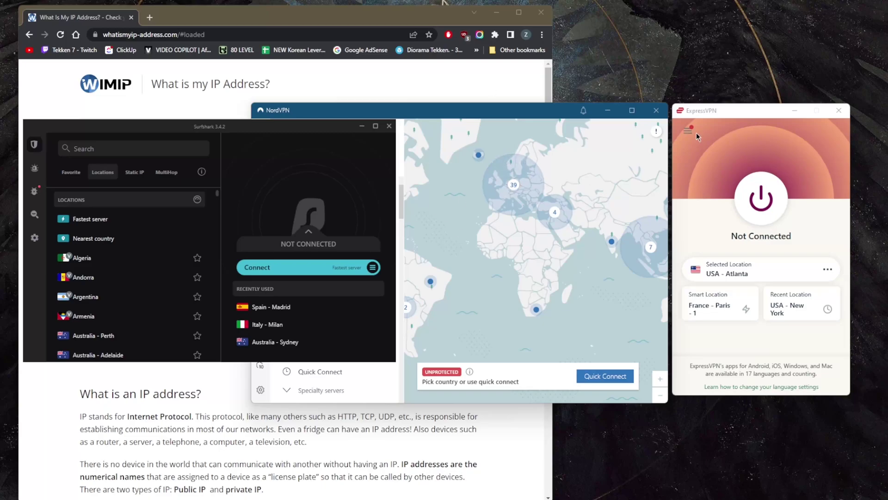
left_click(720, 122)
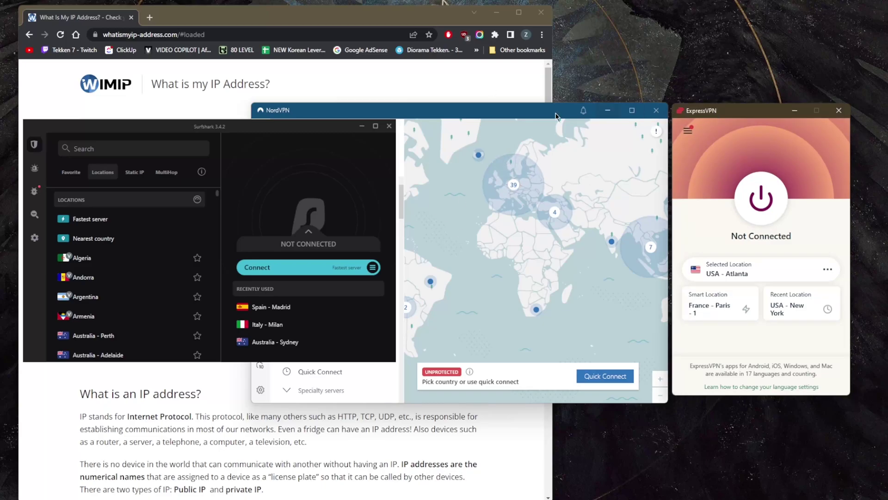
left_click(465, 115)
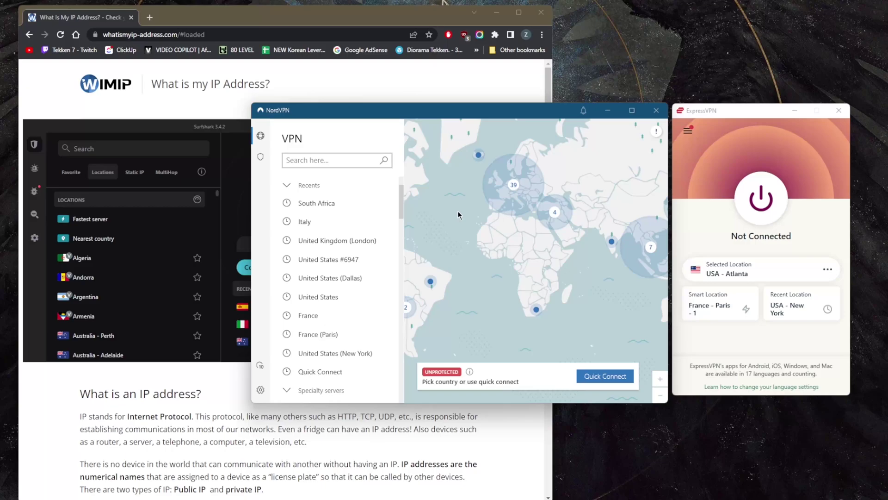
left_click_drag(457, 210, 525, 232)
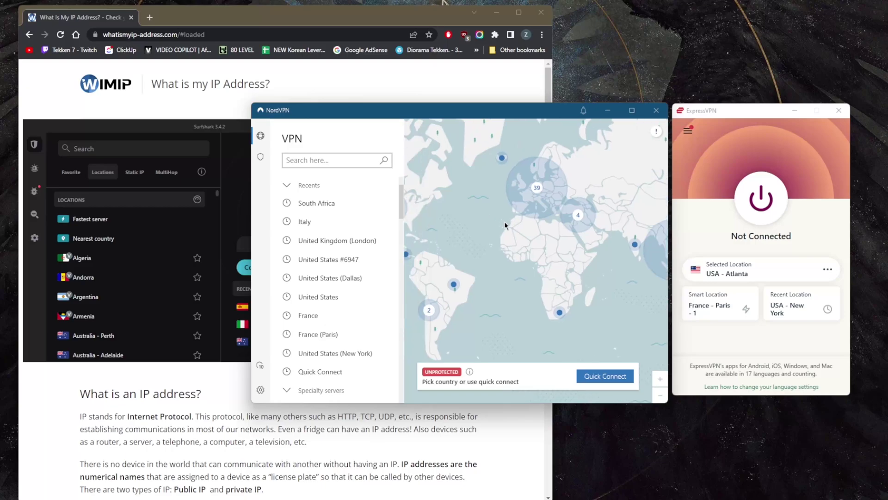
left_click(207, 136)
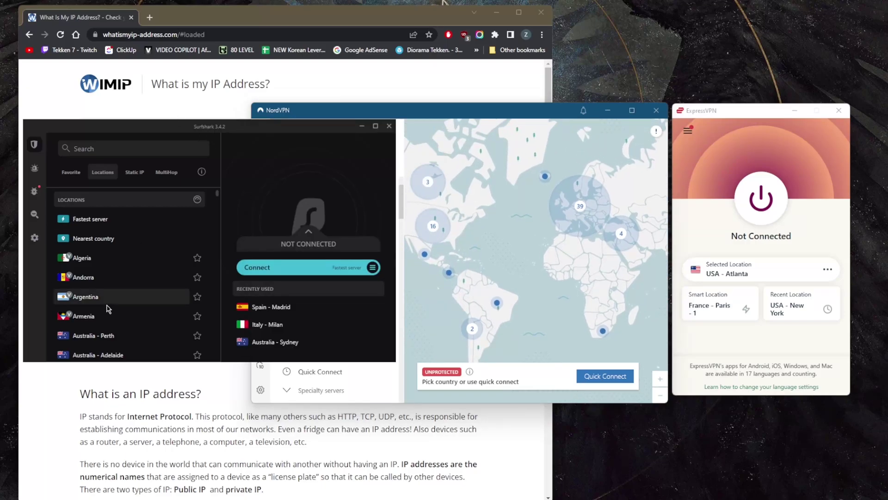
scroll(103, 316, "down", 3)
scroll(104, 316, "down", 5)
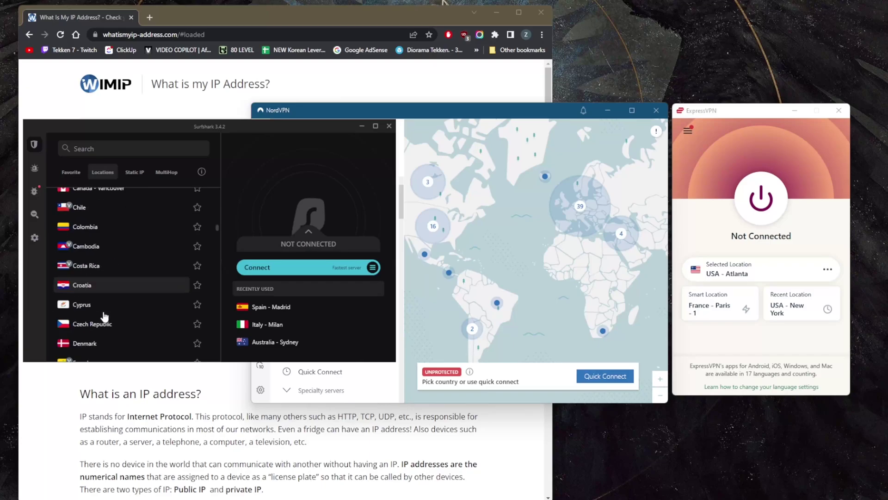
scroll(103, 316, "down", 5)
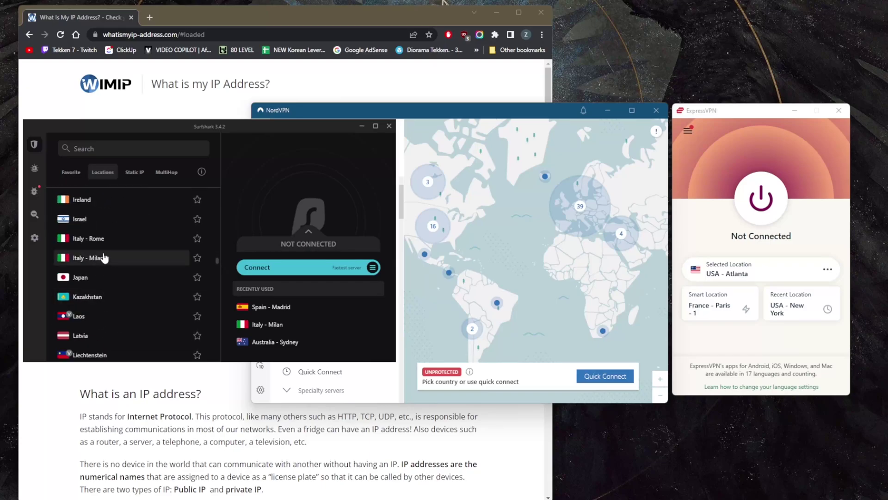
left_click(90, 201)
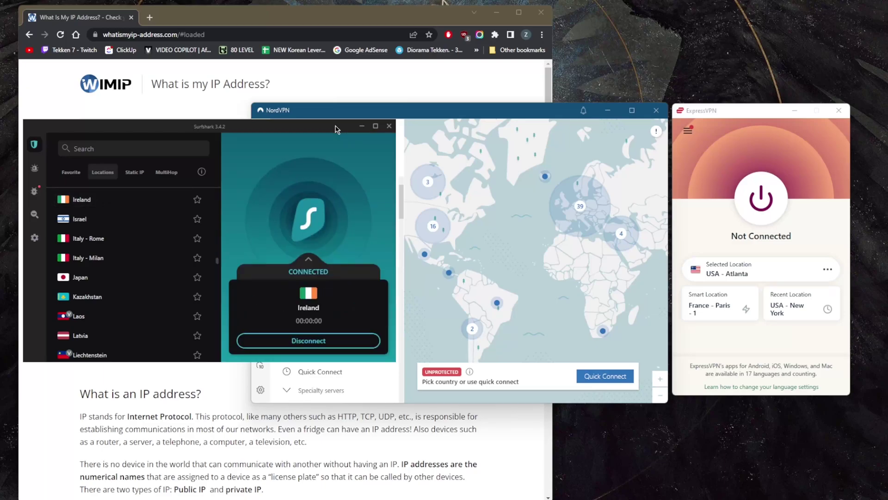
Reload the IP checker to confirm 5.157.13.110 in Dublin, then disconnect Surfshark.
left_click(372, 86)
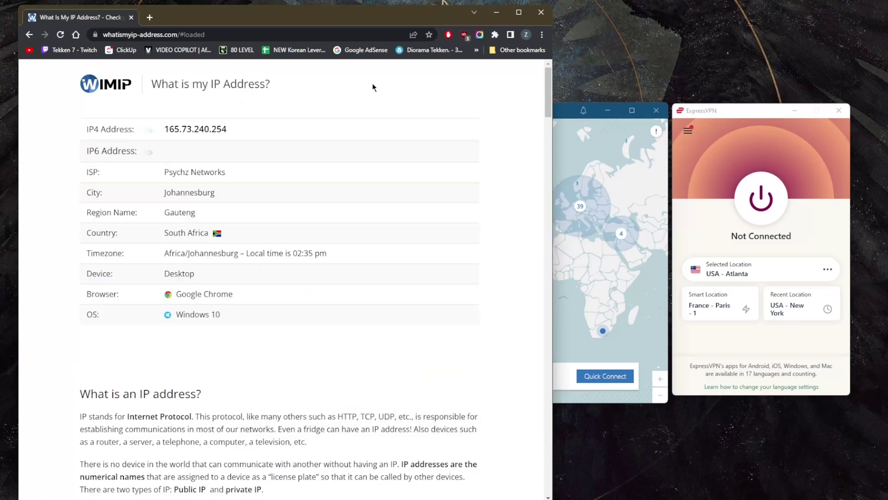
key("F5")
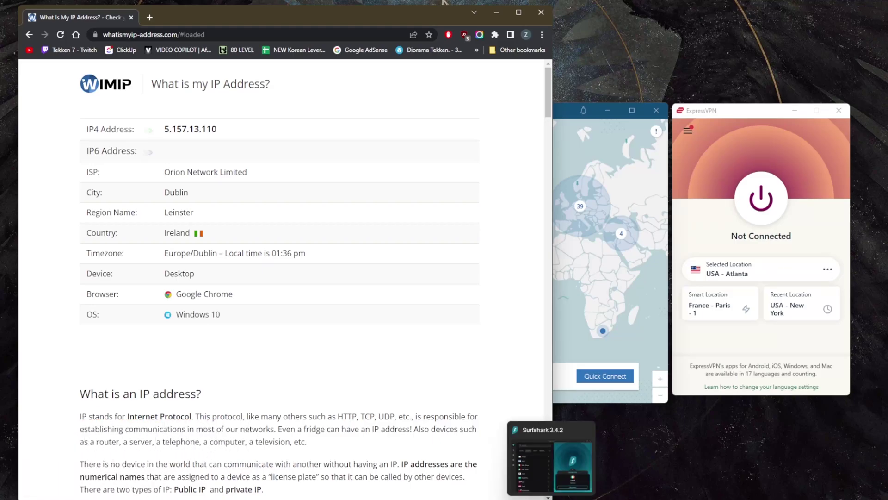
left_click(548, 465)
left_click(611, 333)
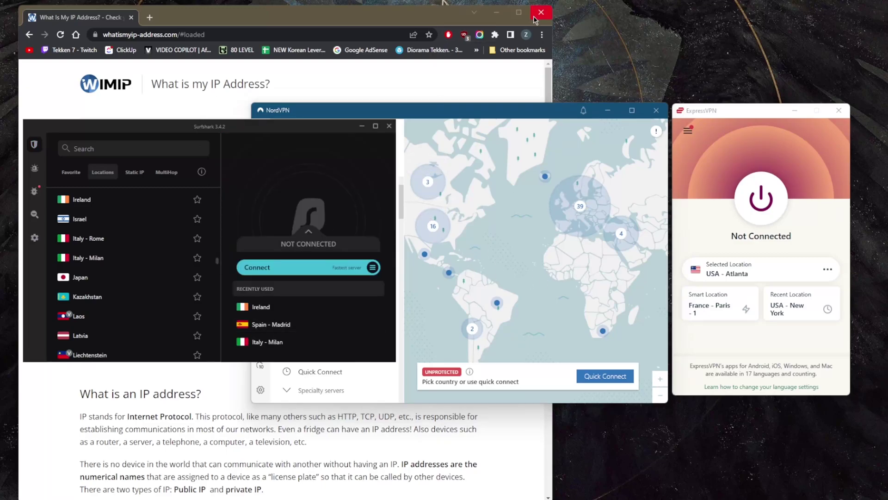
Minimize Chrome and bring the NordVPN and Surfshark windows forward.
left_click(510, 14)
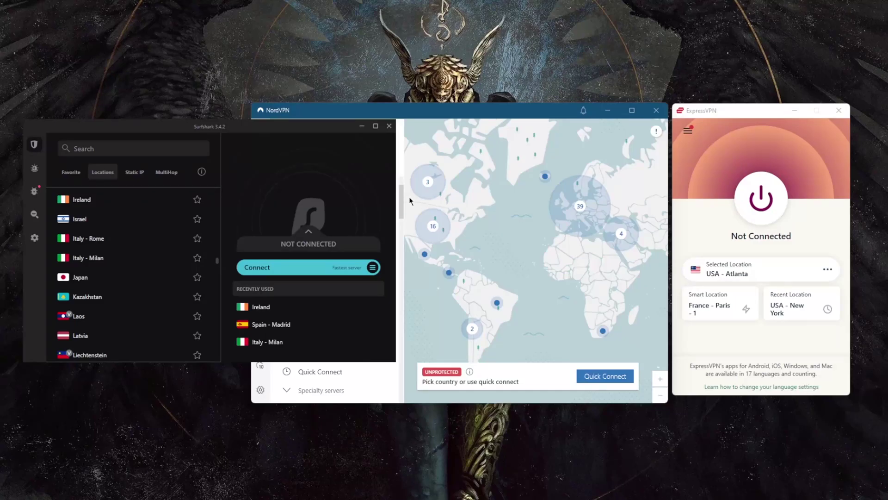
left_click(492, 220)
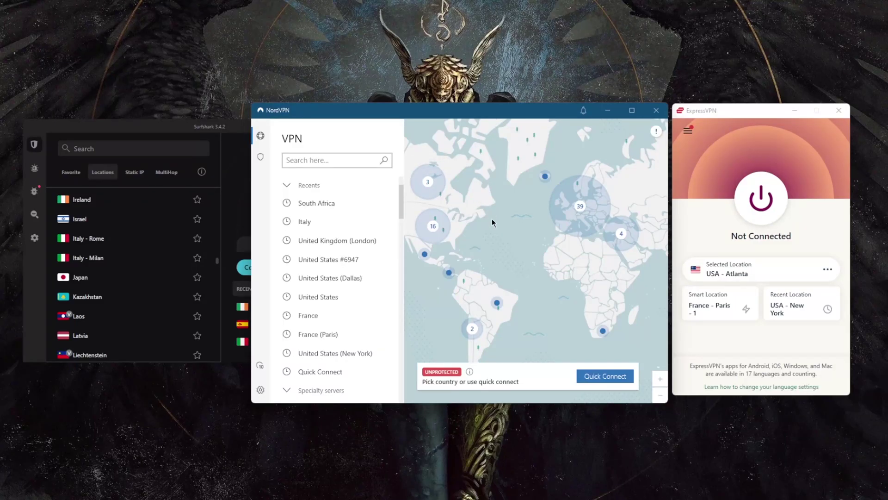
left_click(224, 132)
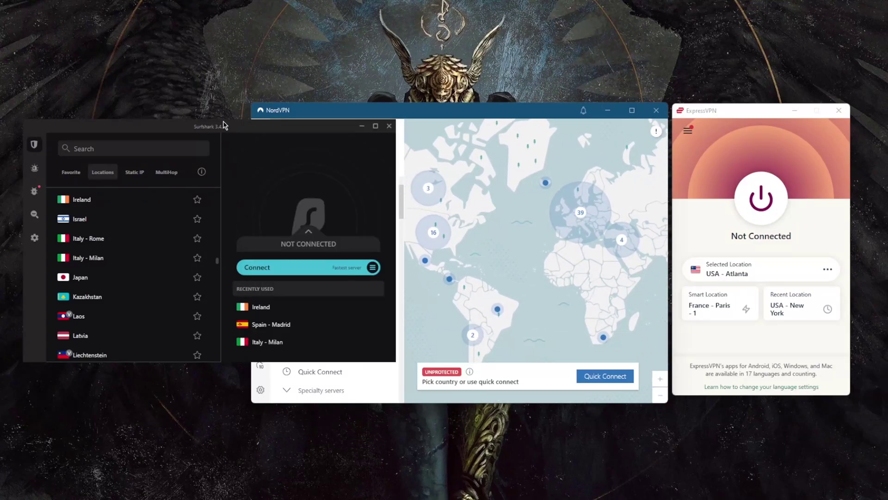